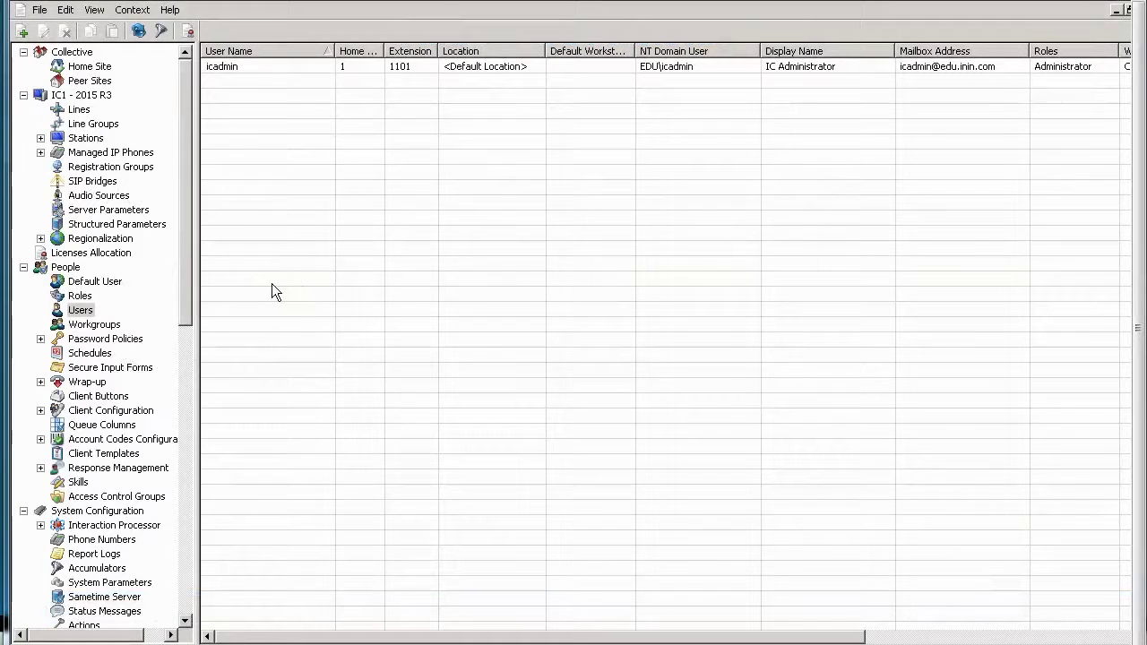
Launch the User Assistant and Worksheet for the Users container and proceed with searching for new users.
right_click(261, 127)
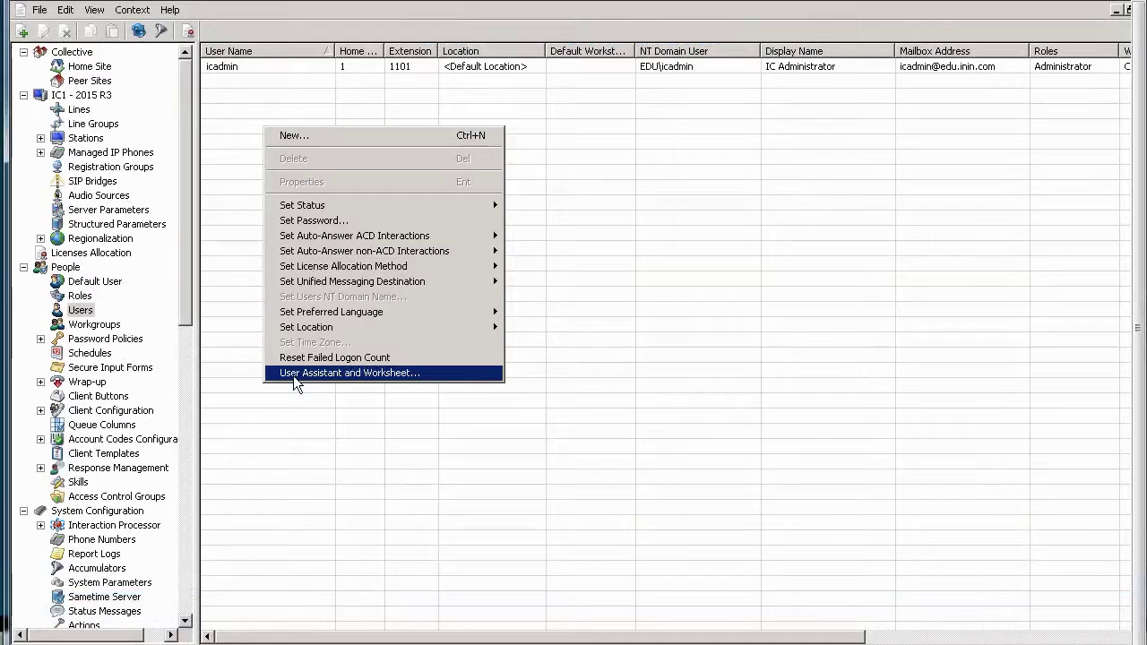
click(351, 418)
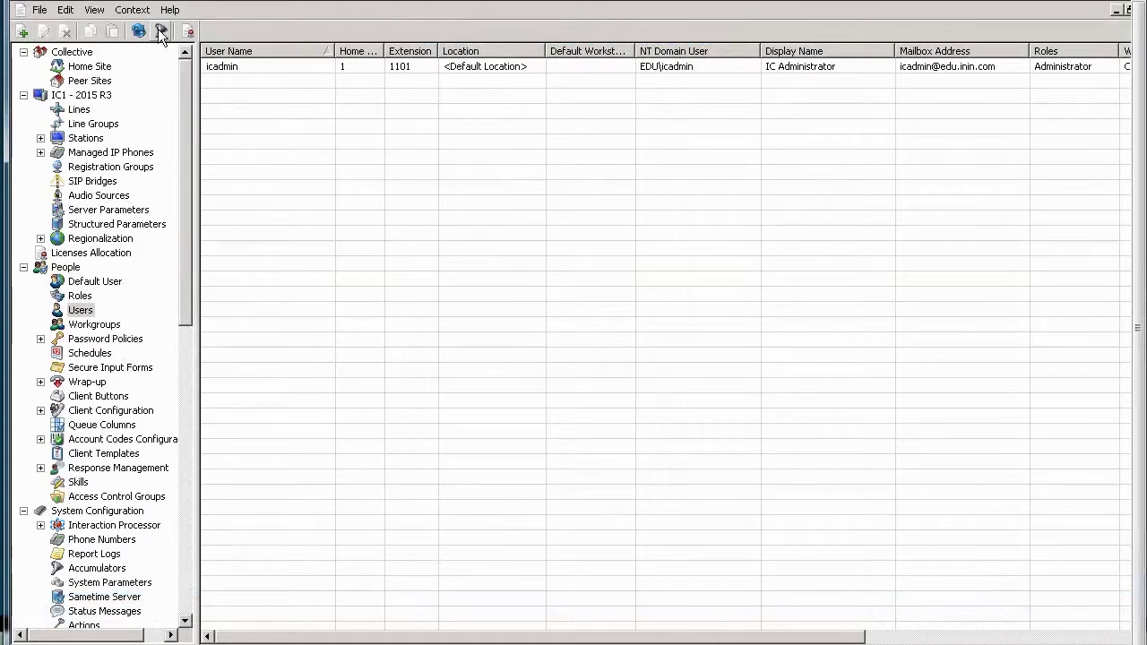
click(132, 10)
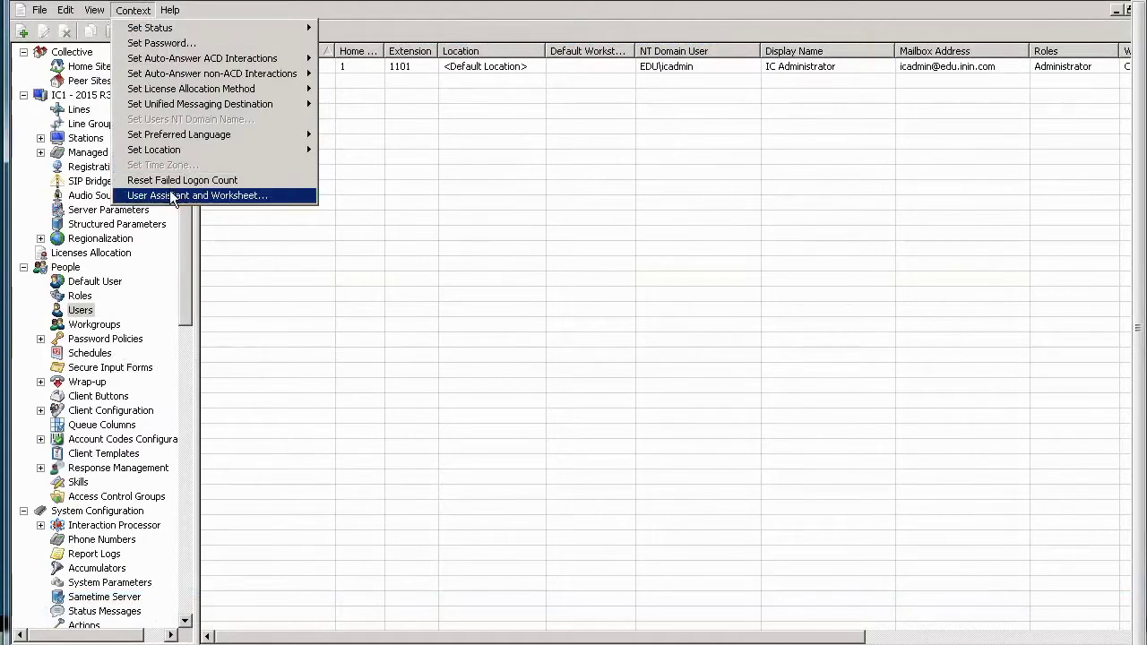
click(229, 196)
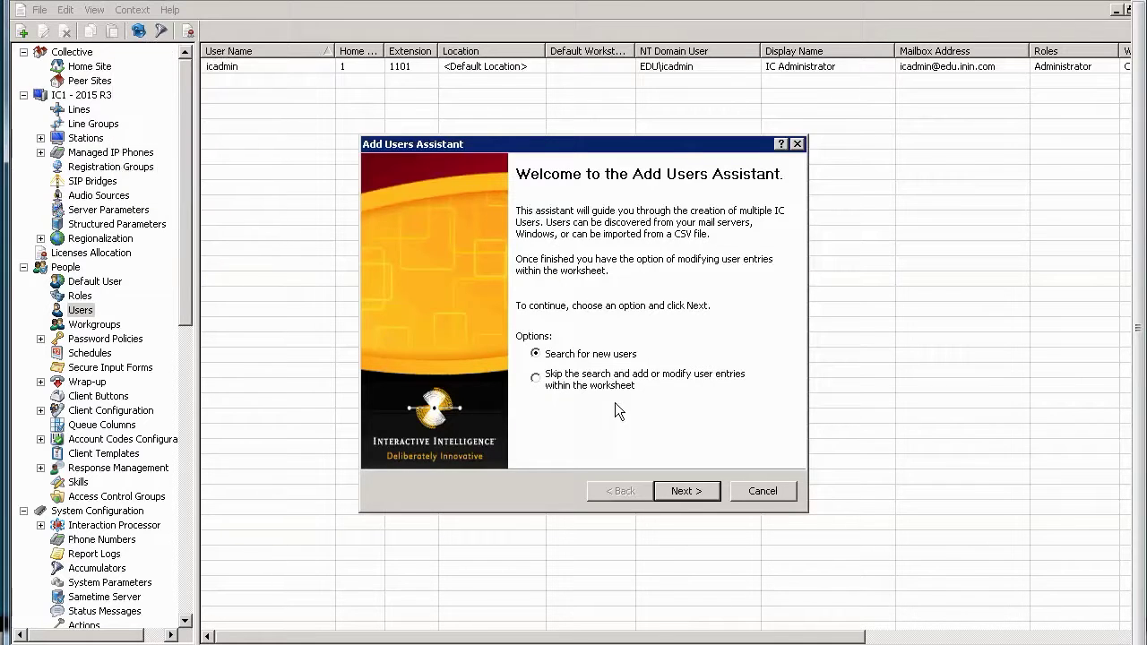
click(561, 387)
click(576, 359)
click(697, 495)
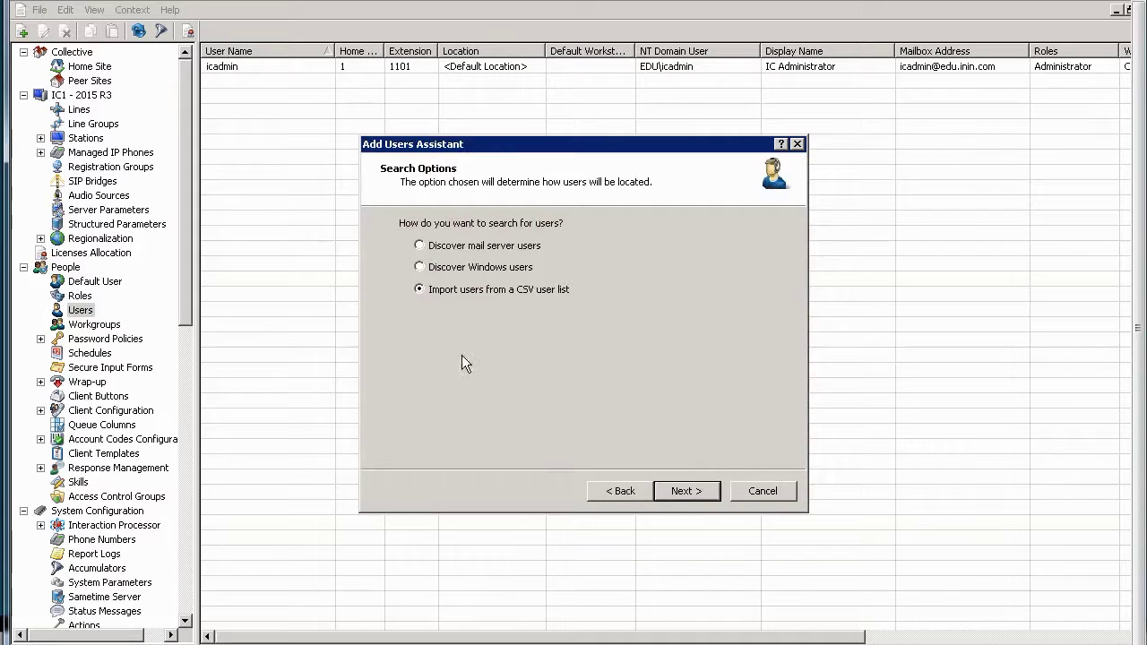
Choose to discover Windows users and find the available Windows accounts.
click(478, 268)
click(703, 502)
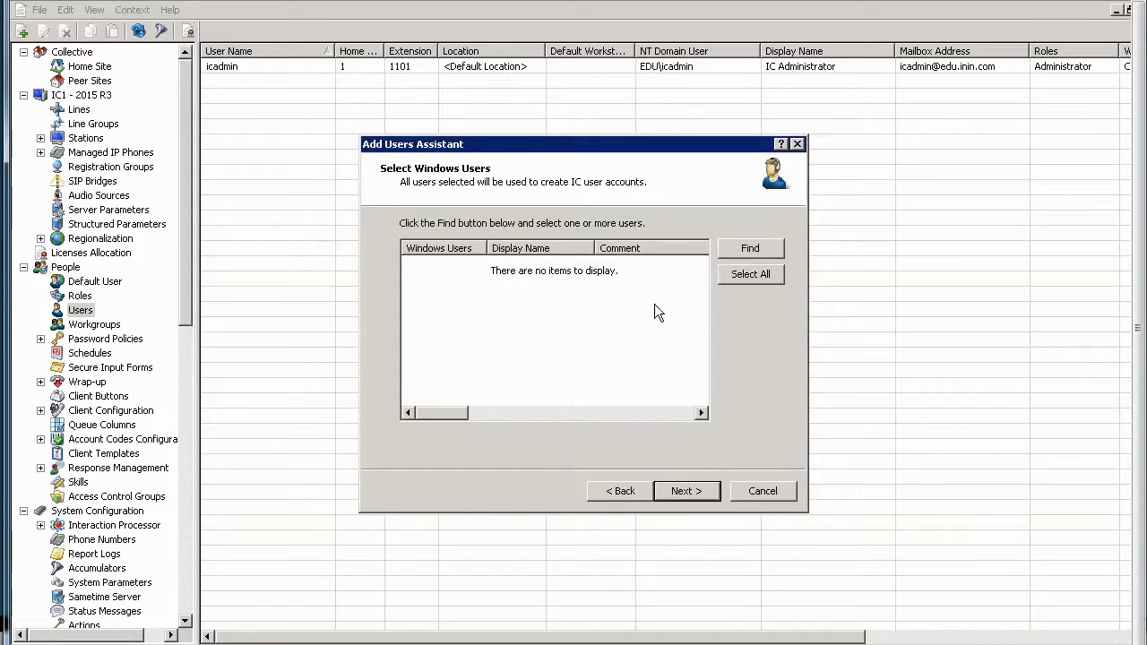
click(737, 249)
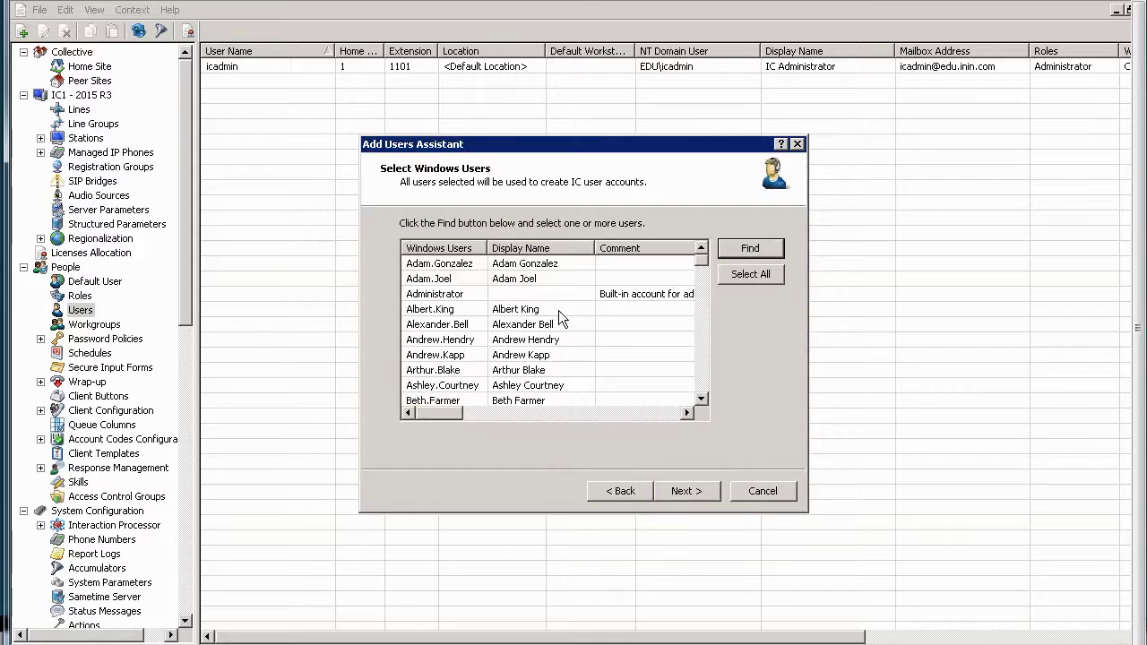
Try selecting one, all and a range of the listed Windows users, and go back to the search options.
click(450, 266)
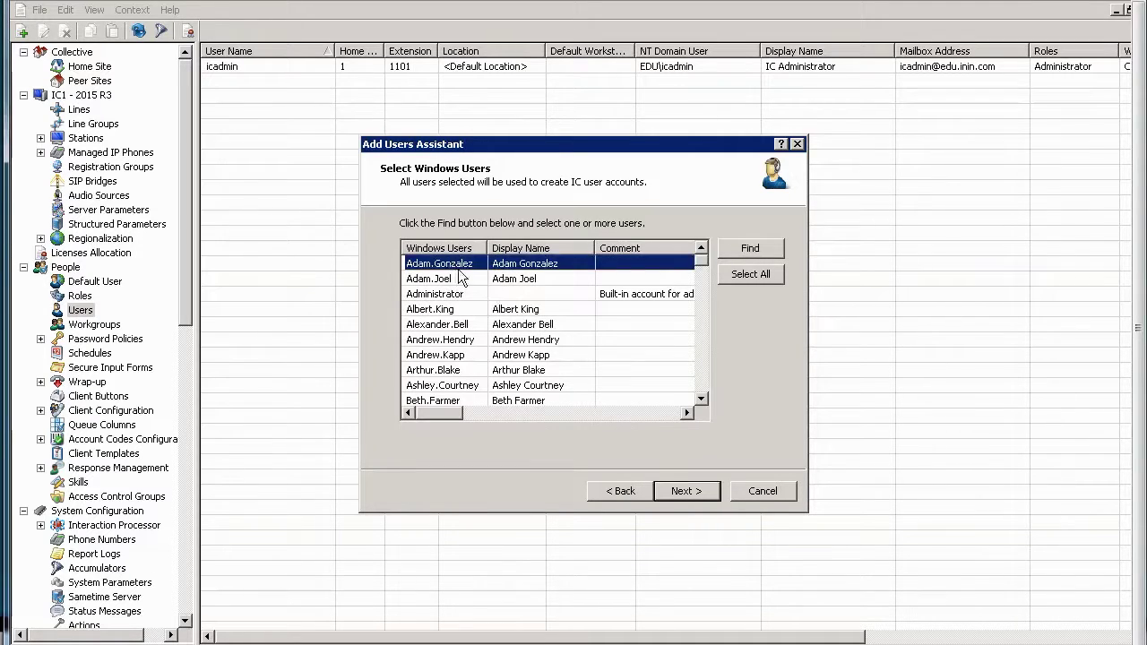
scroll(506, 345, down, 2)
scroll(502, 349, down, 3)
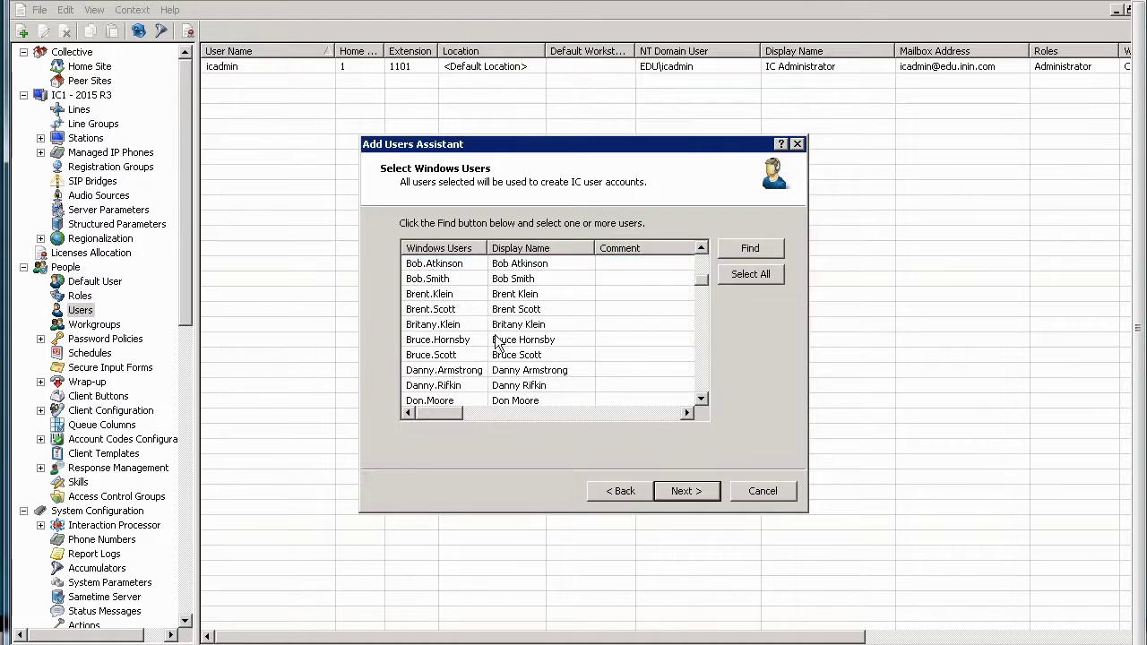
scroll(490, 327, down, 2)
scroll(490, 327, down, 5)
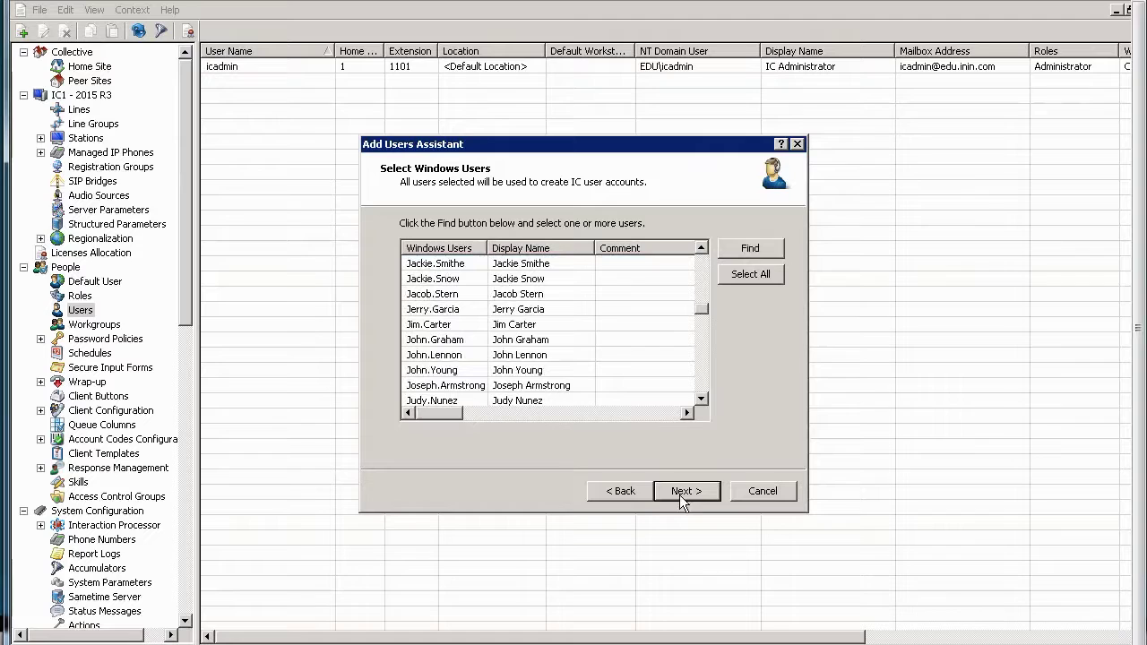
click(742, 273)
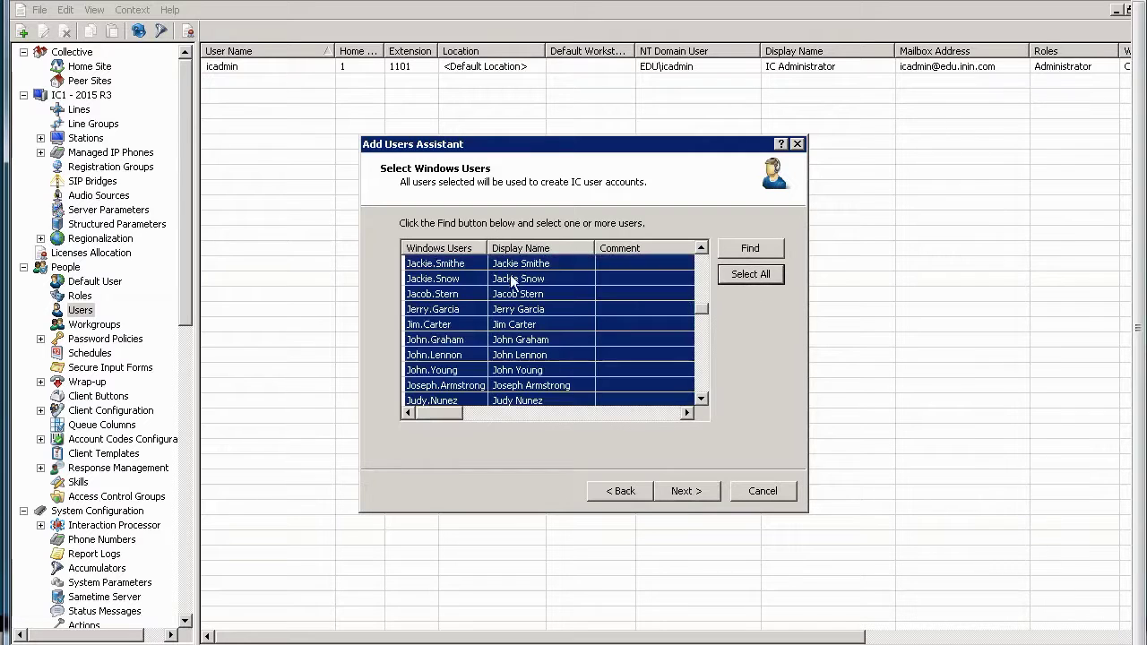
click(526, 340)
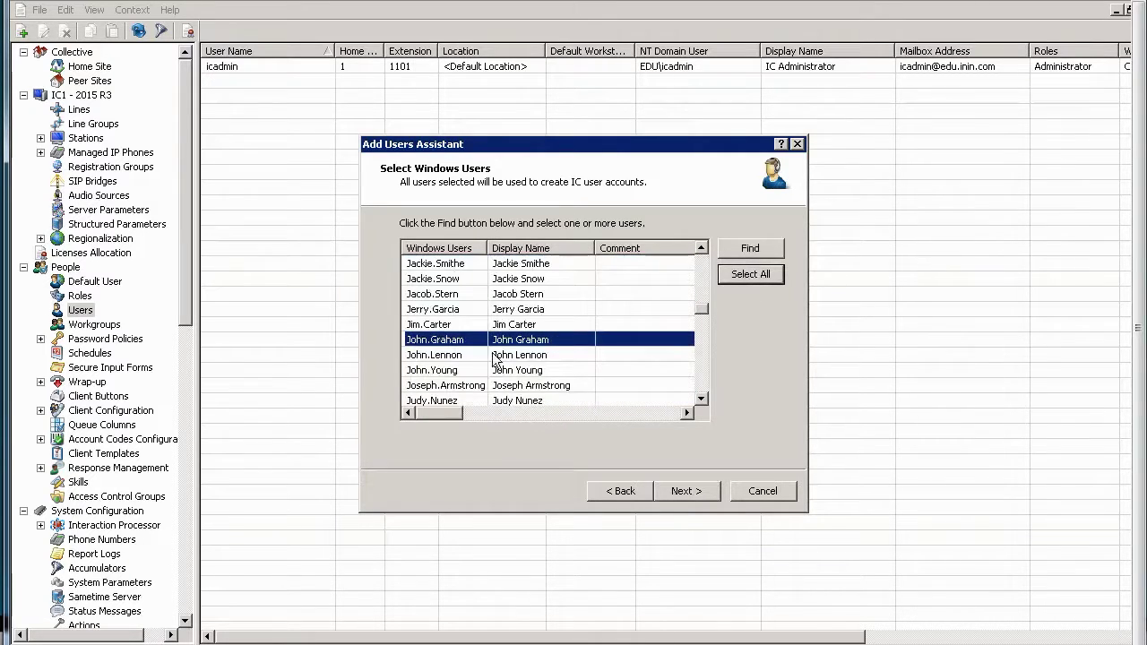
shift+click(459, 278)
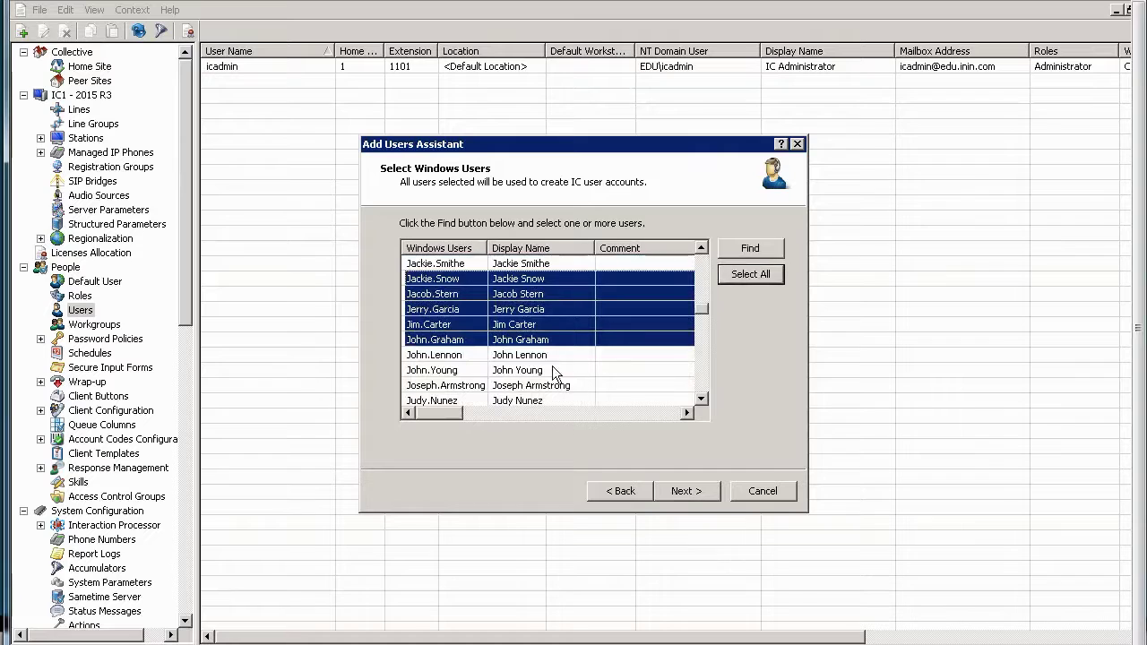
click(606, 489)
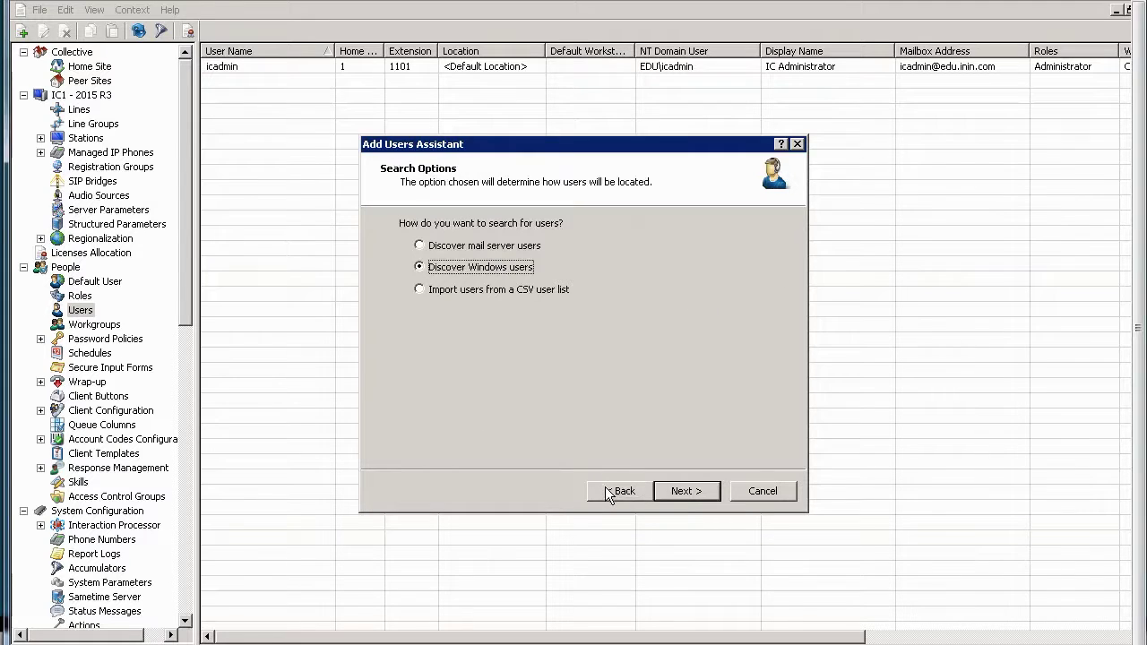
Choose to import users from a CSV user list and continue to the file selection.
click(518, 246)
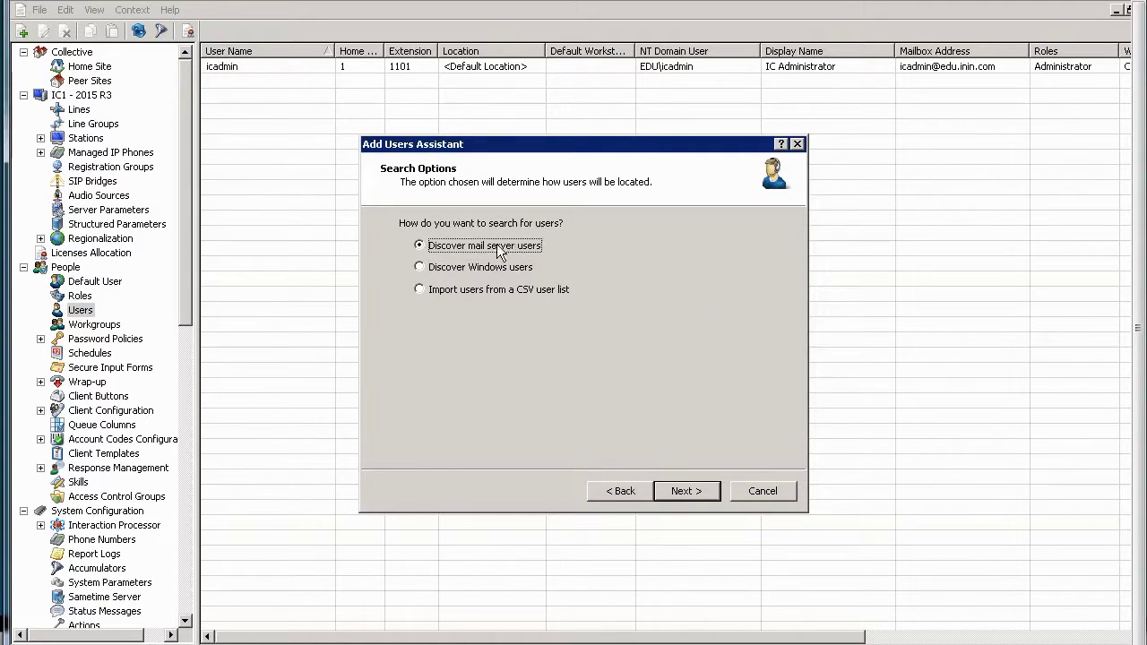
click(479, 290)
click(685, 492)
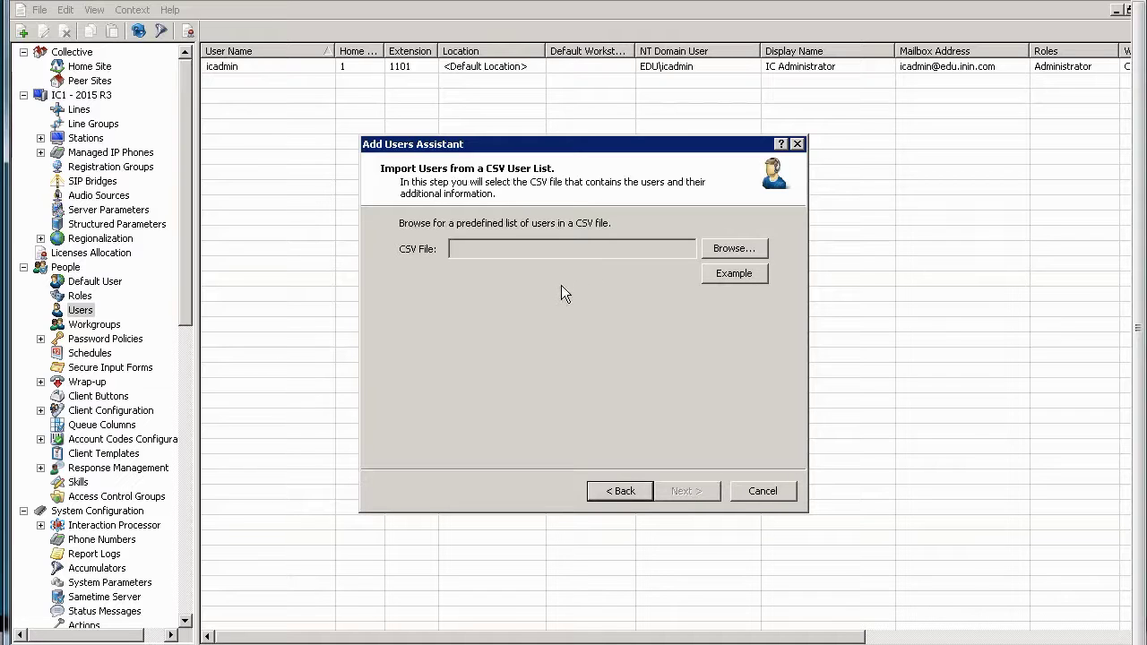
Examine the CSV import example for its supported columns, including the User Name requirement and Extension, and close it.
click(717, 277)
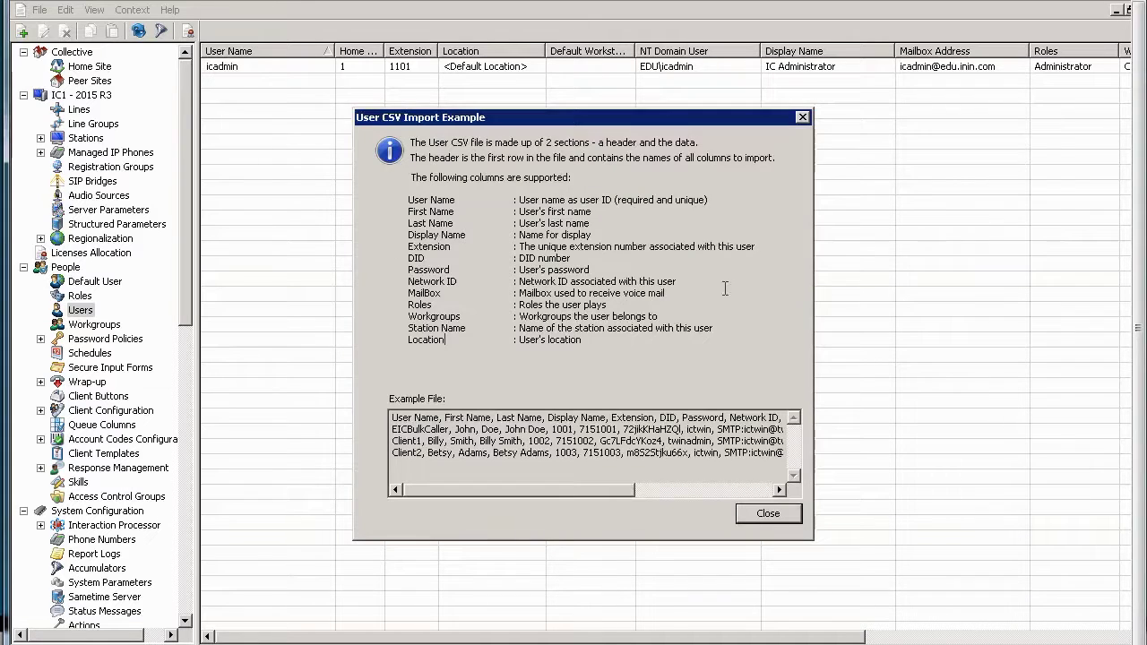
drag(674, 124, 468, 146)
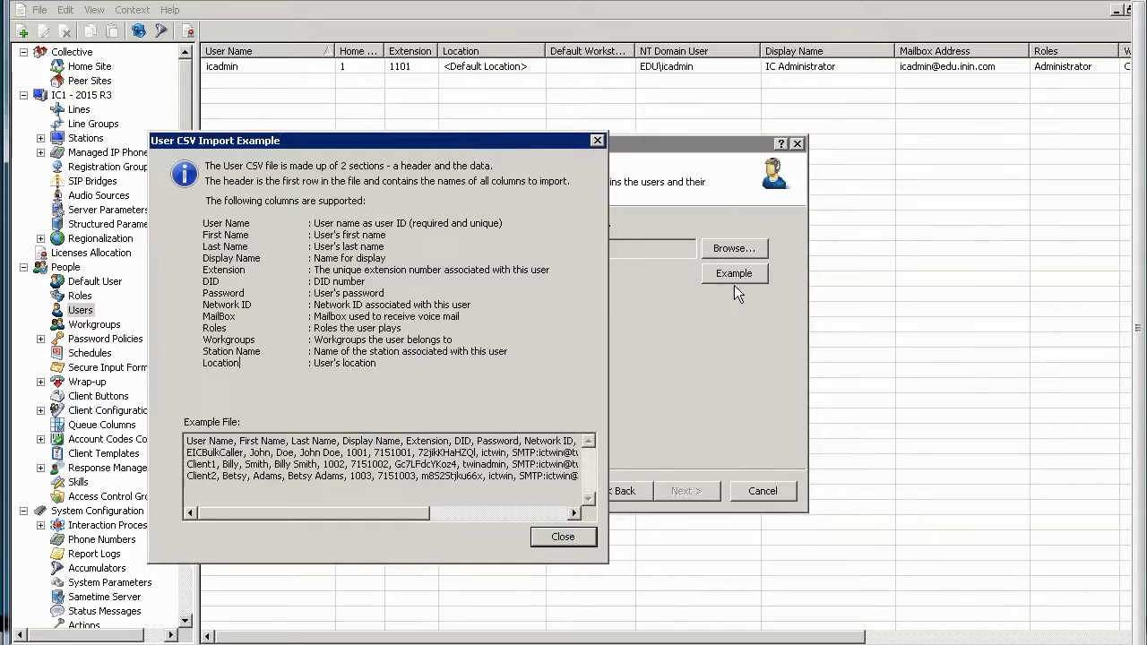
drag(205, 223, 358, 265)
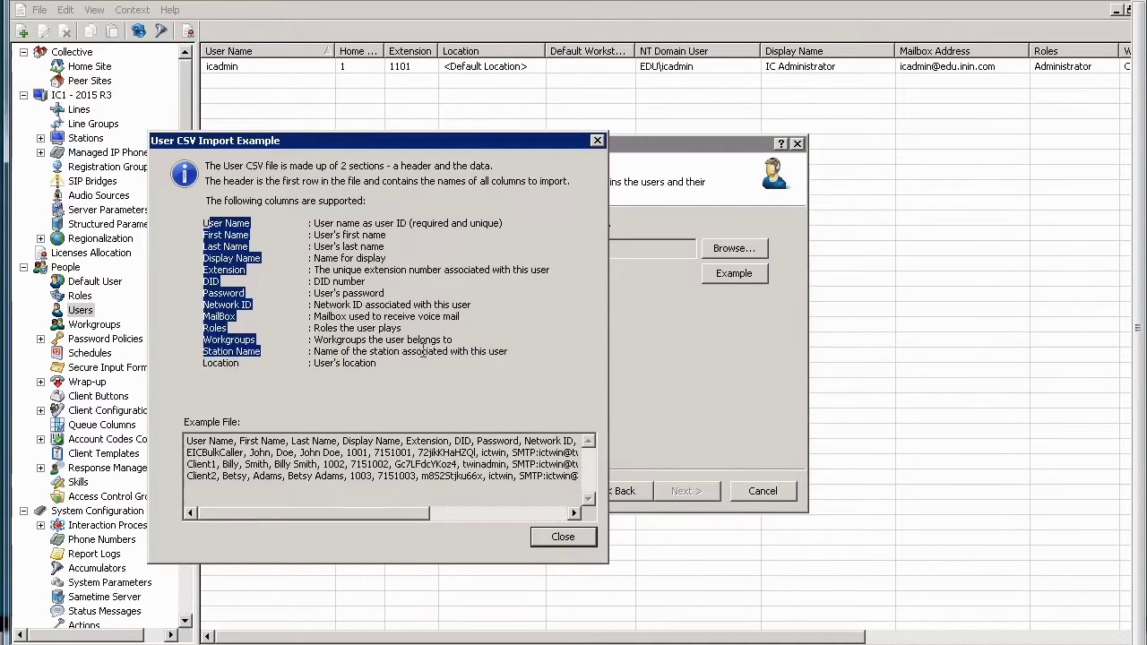
drag(422, 351, 427, 369)
click(381, 305)
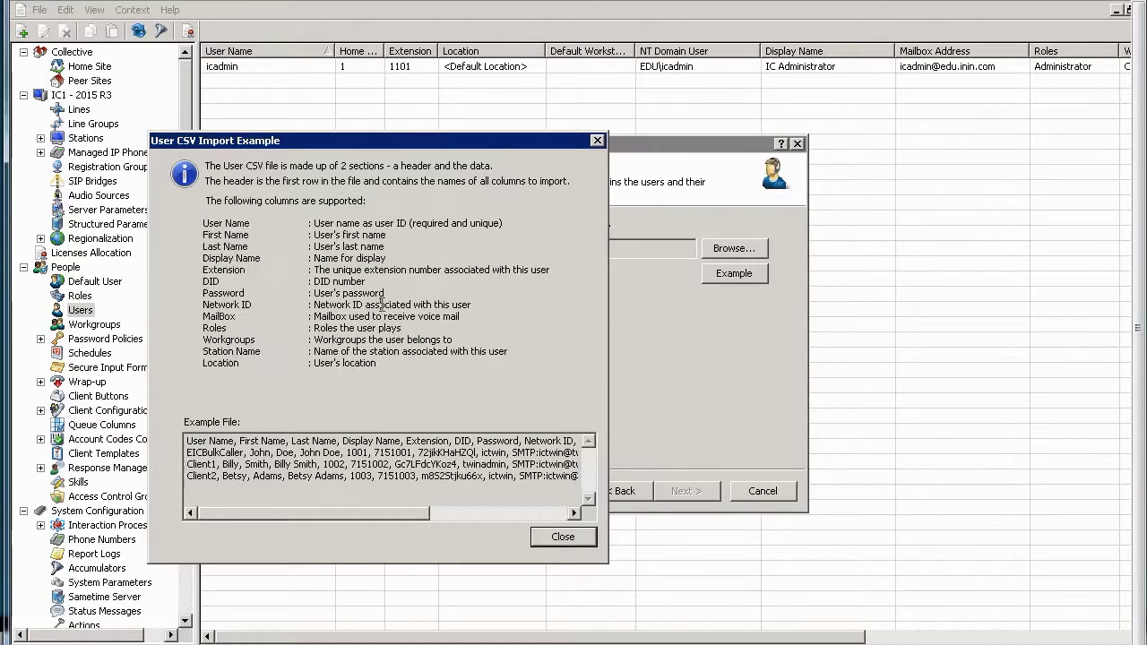
drag(511, 224, 309, 224)
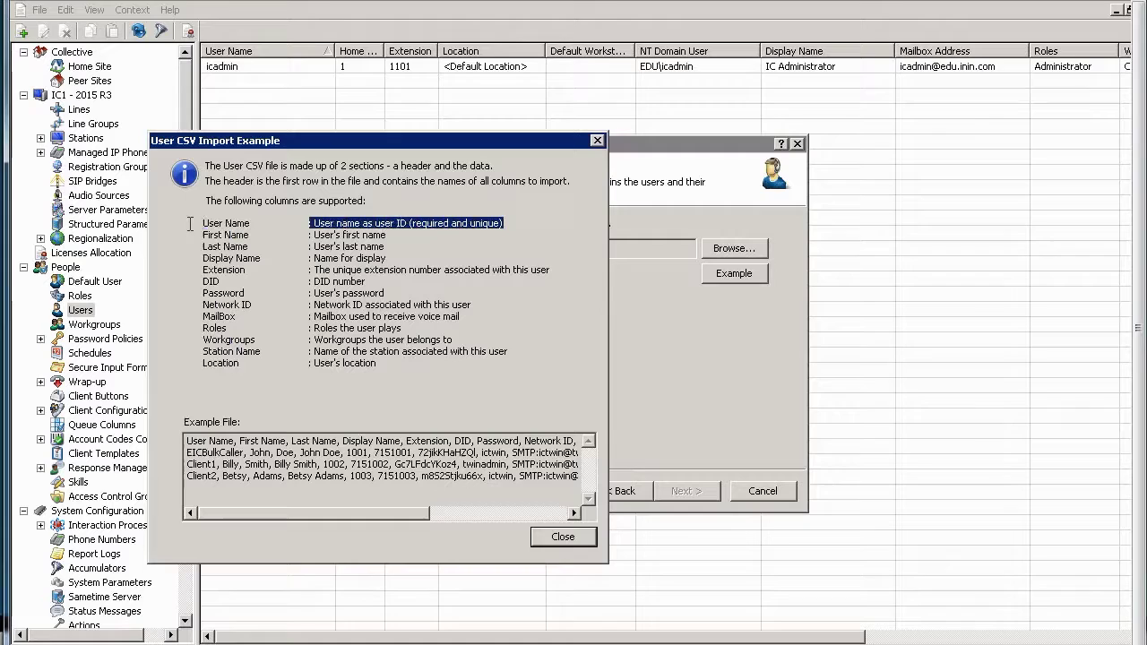
click(269, 317)
drag(201, 269, 266, 269)
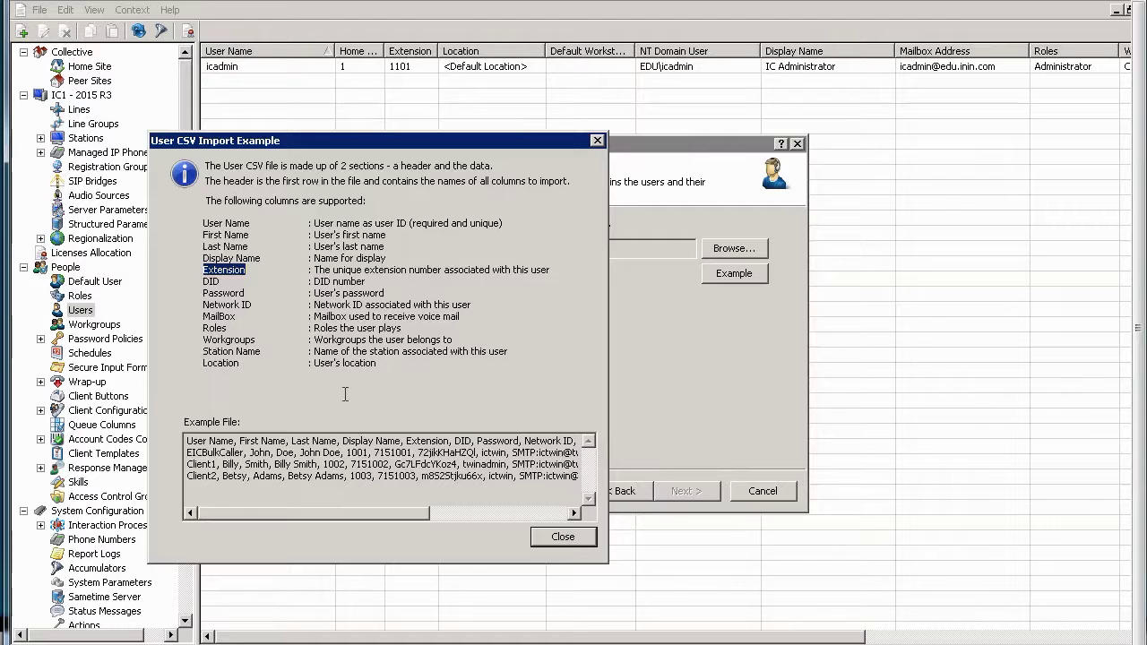
click(538, 536)
Switch to the user list spreadsheet to examine its columns through Station Name, and return to the assistant, closing the example.
key(alt+Tab)
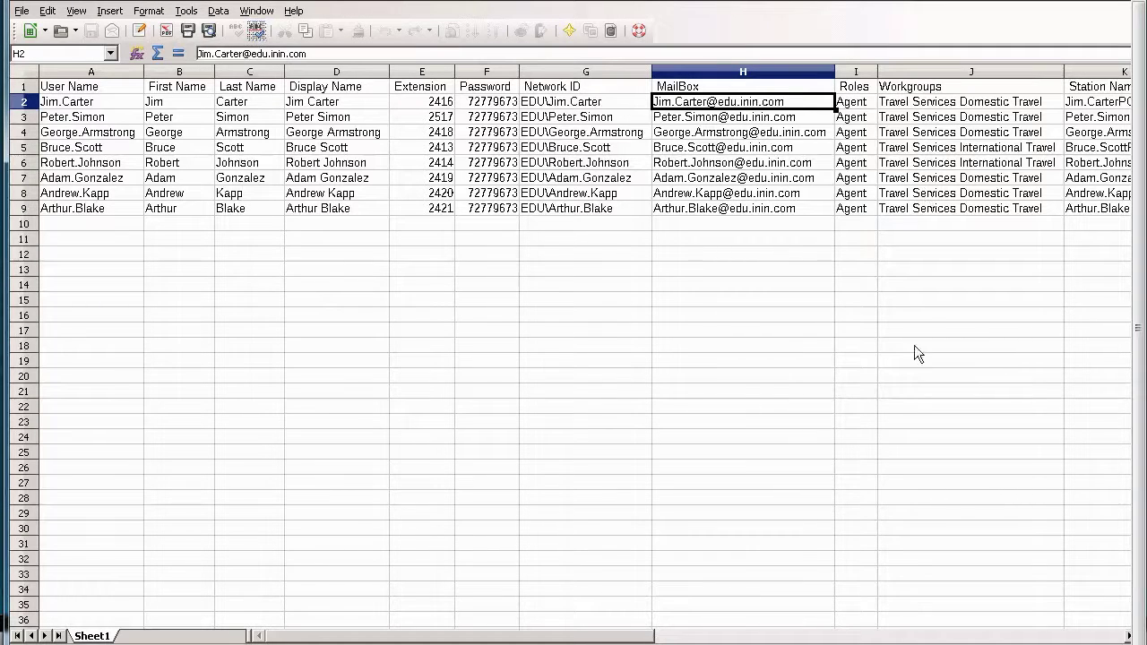
drag(560, 641, 637, 641)
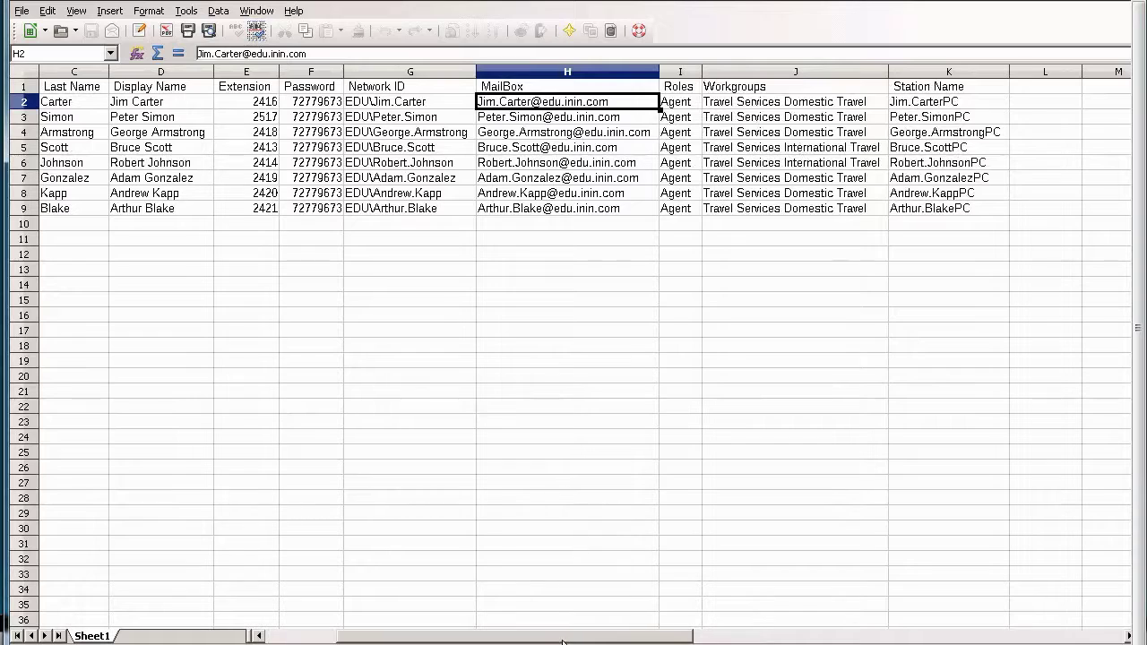
drag(563, 641, 389, 640)
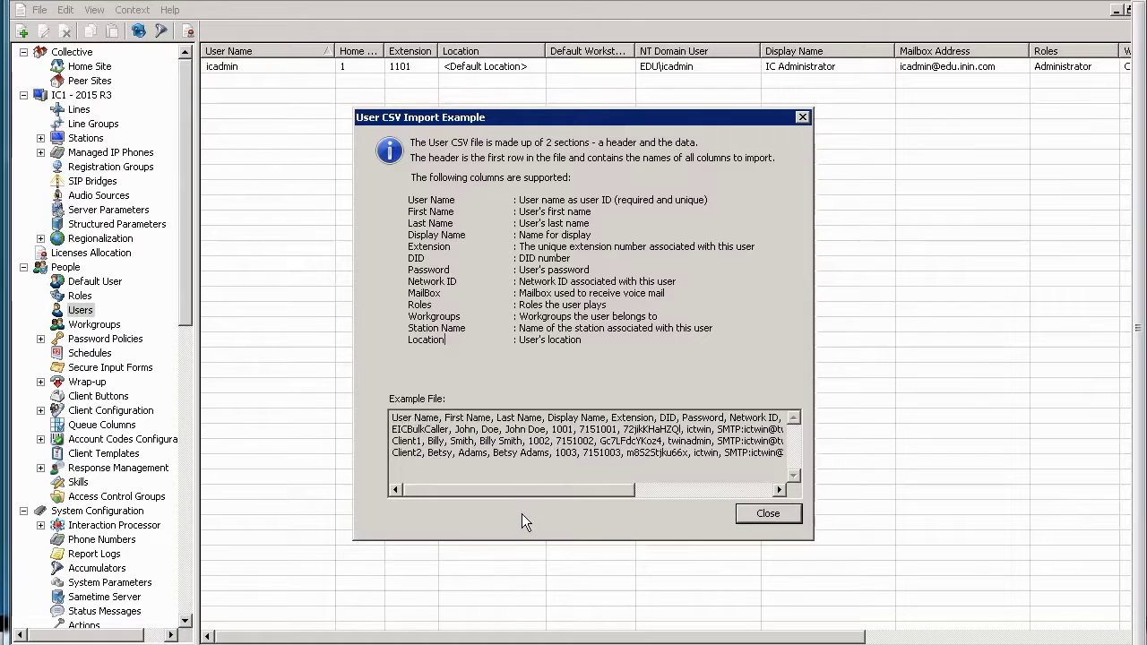
click(758, 516)
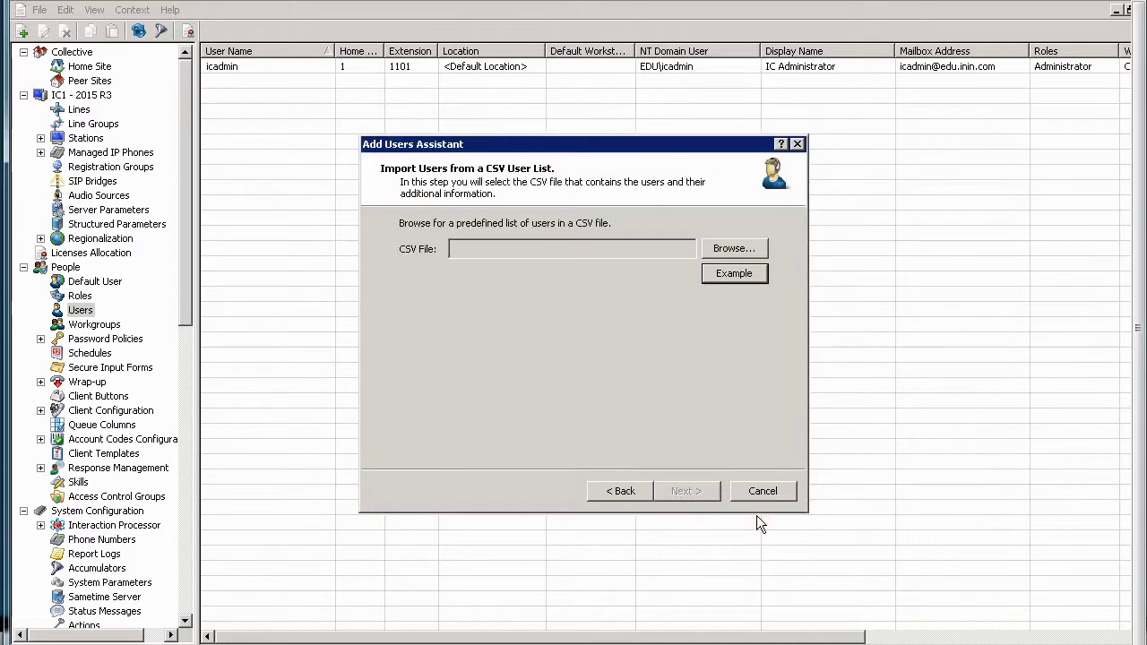
Load TravelUsers.csv from the Desktop as the CSV file of users to import.
click(734, 248)
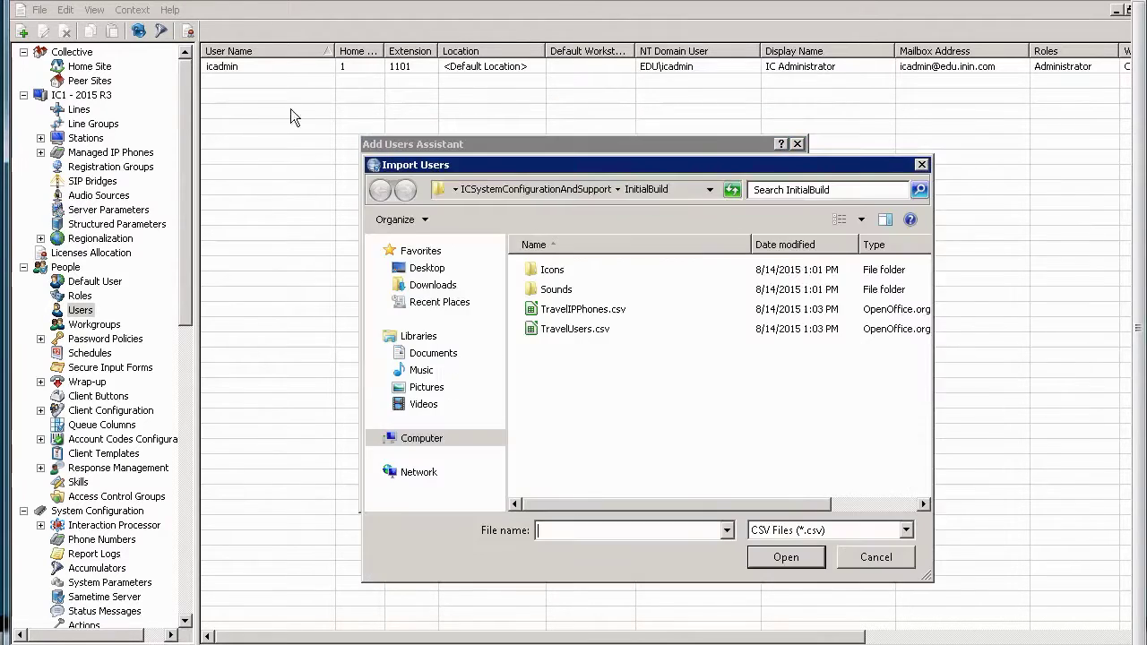
click(427, 268)
click(793, 413)
scroll(779, 410, down, 3)
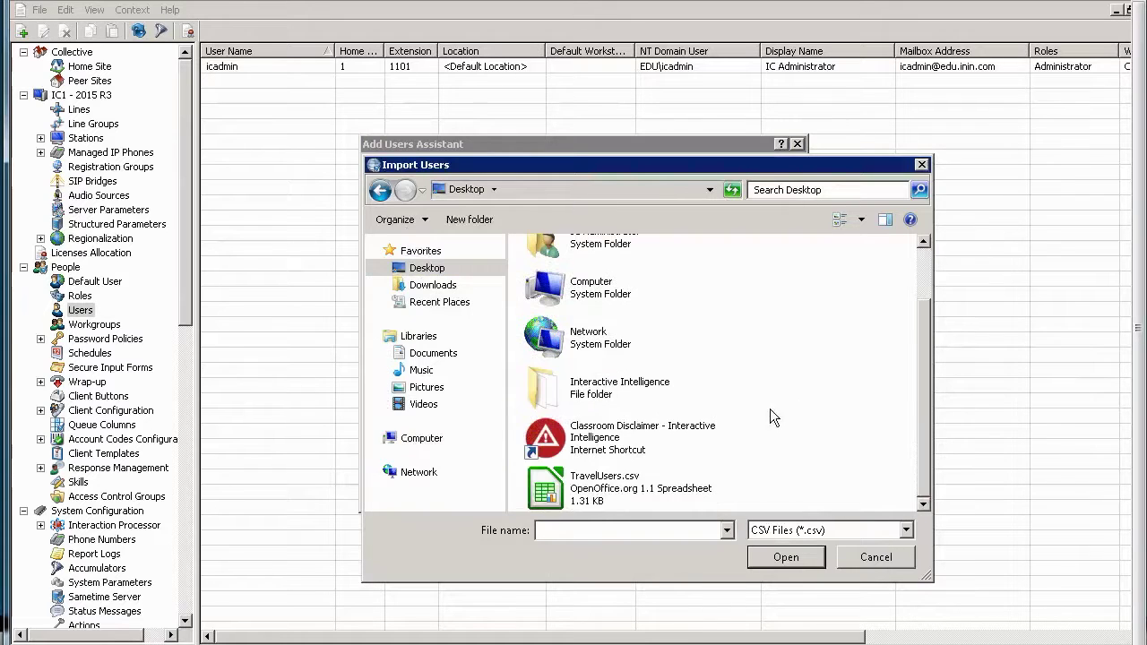
double_click(596, 493)
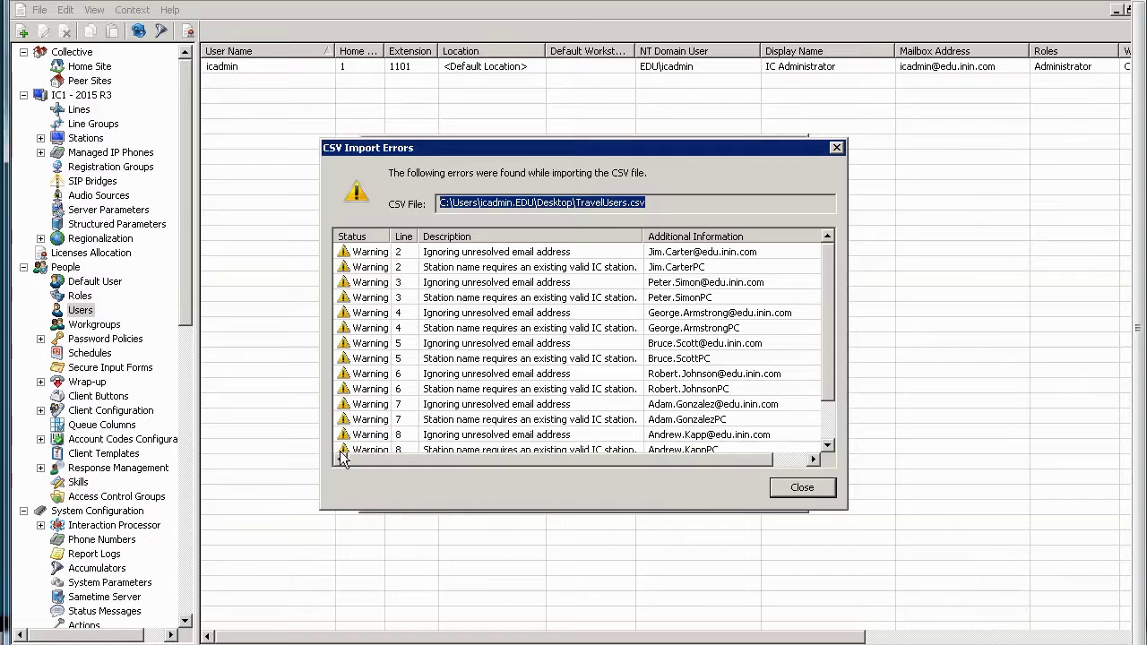
Review the email address and station name warnings for the CSV import and continue on with the warning-only errors.
click(494, 252)
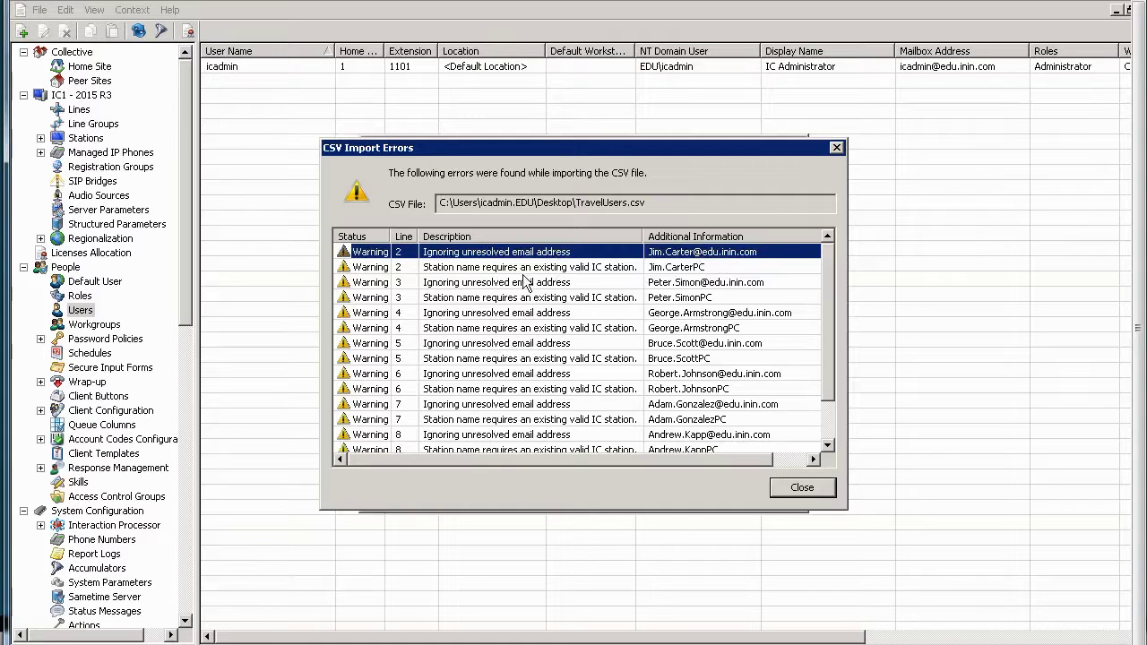
click(525, 269)
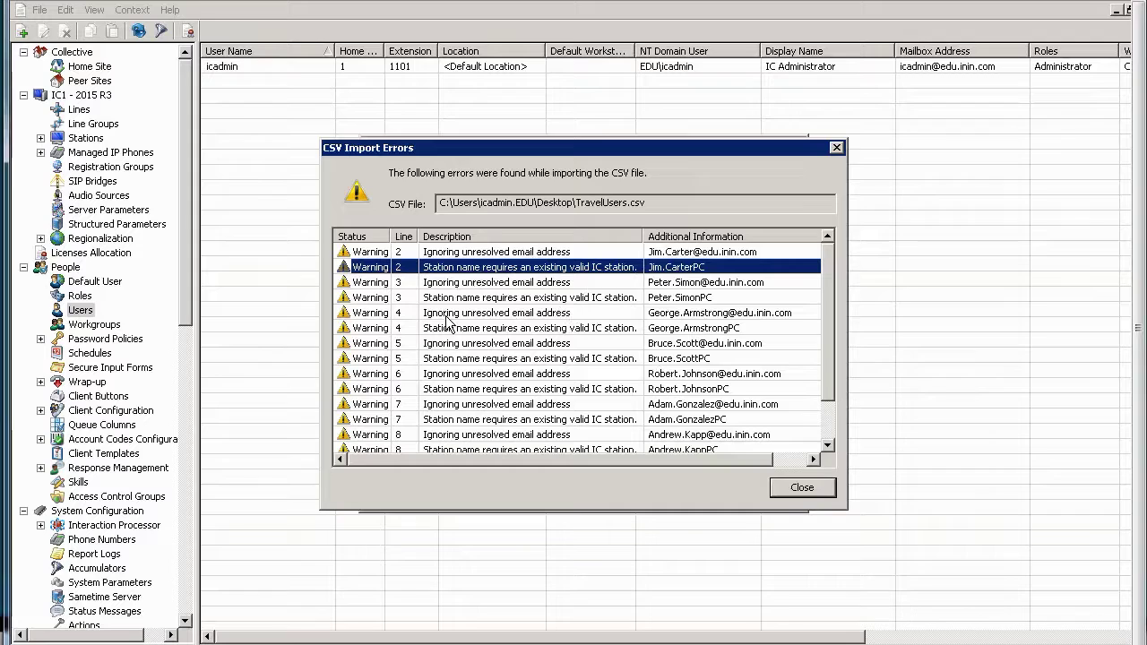
click(793, 491)
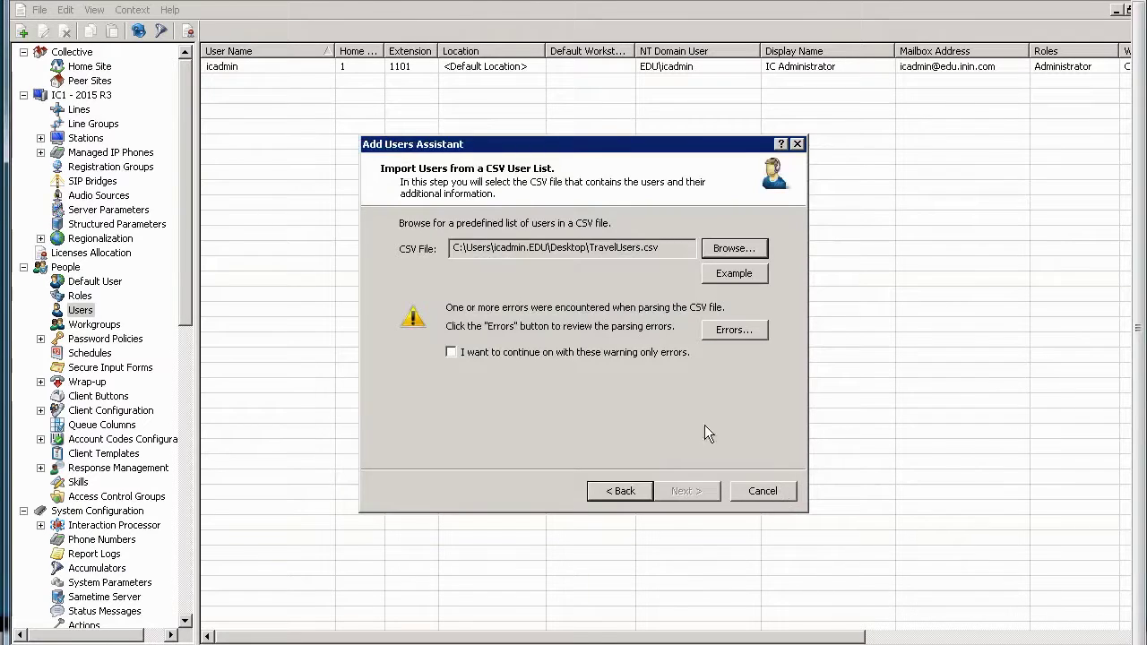
click(459, 353)
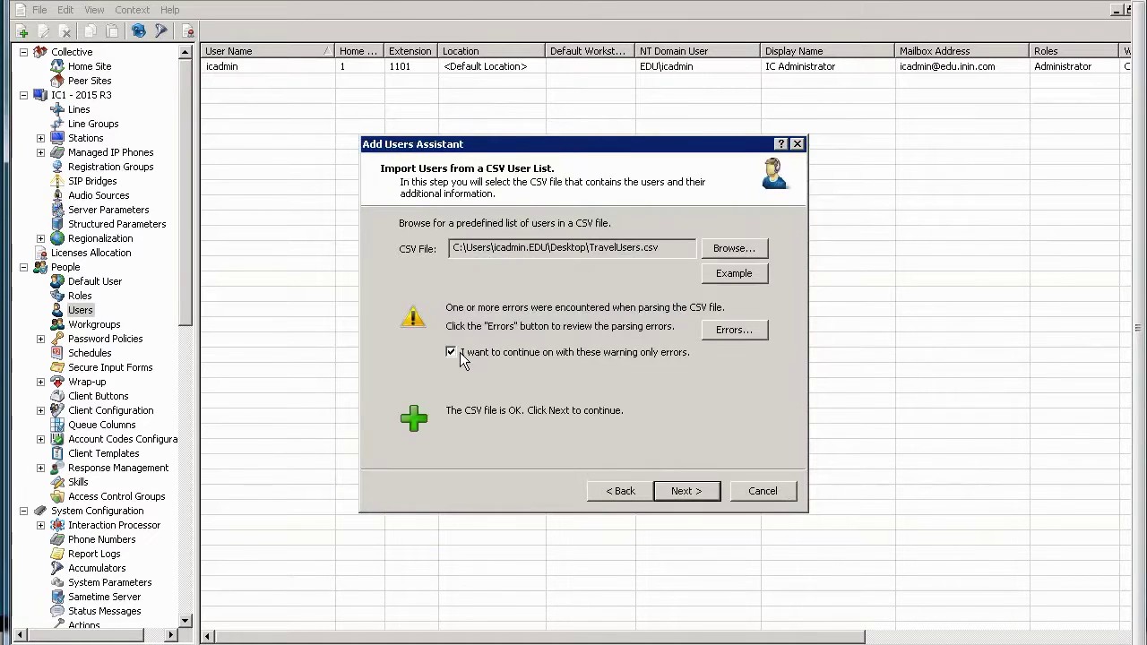
click(691, 491)
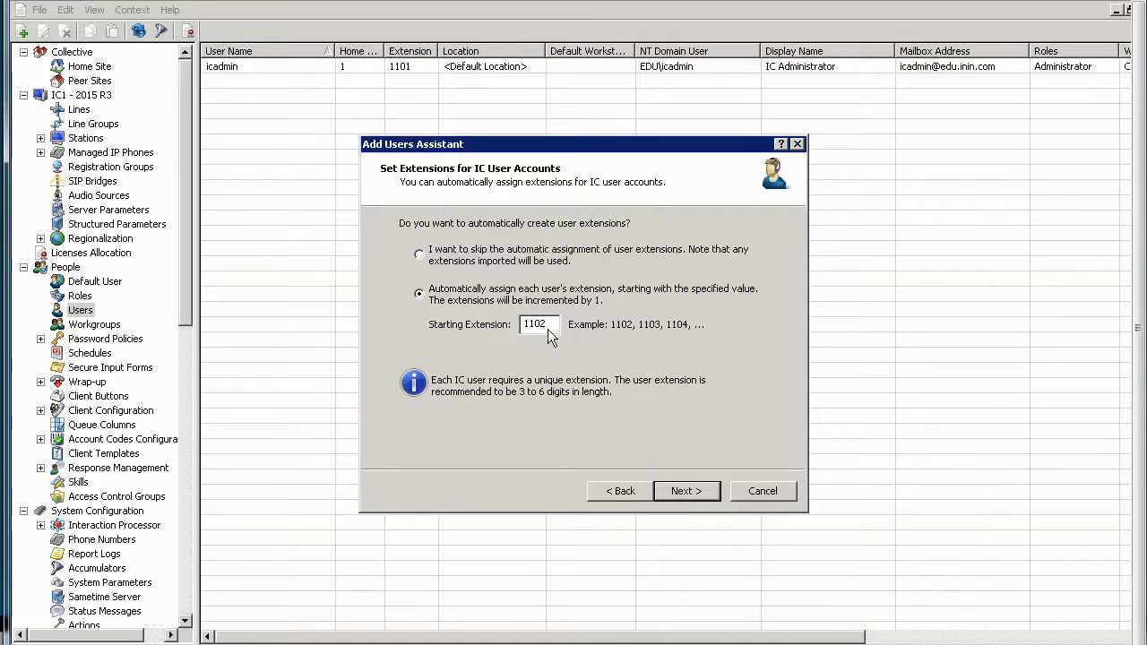
Set the user accounts to skip automatic extension assignment and use the imported extensions.
drag(550, 325, 512, 342)
click(465, 256)
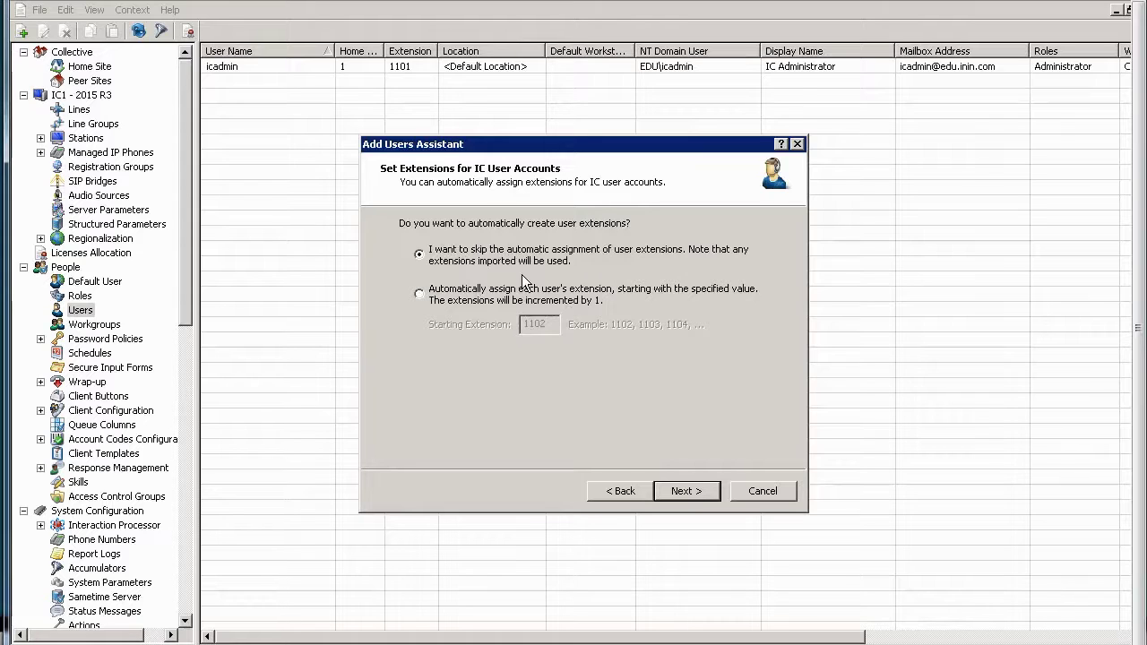
Proceed to the password settings and skip automatic password assignment so the passwords imported from the CSV file are used.
click(685, 493)
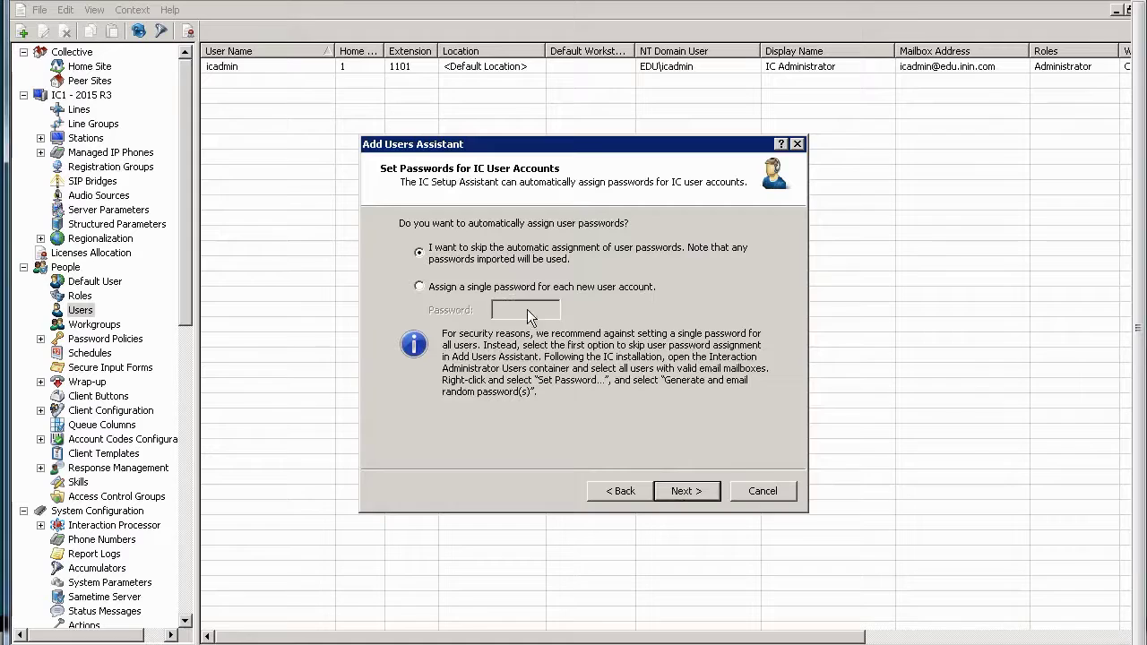
click(459, 287)
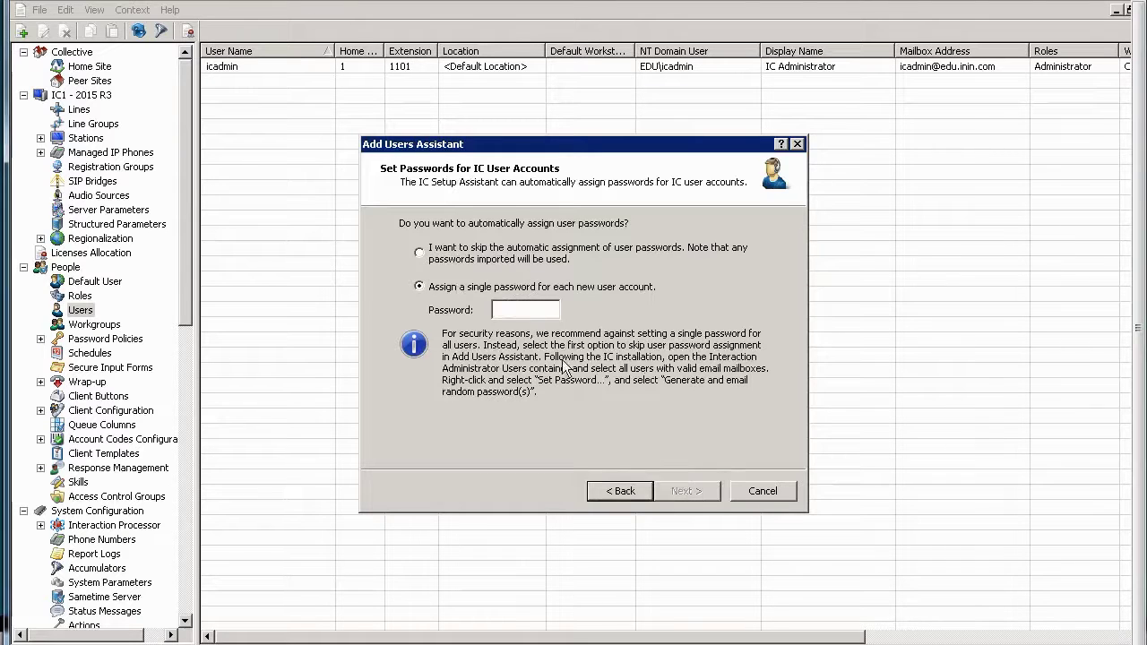
click(514, 263)
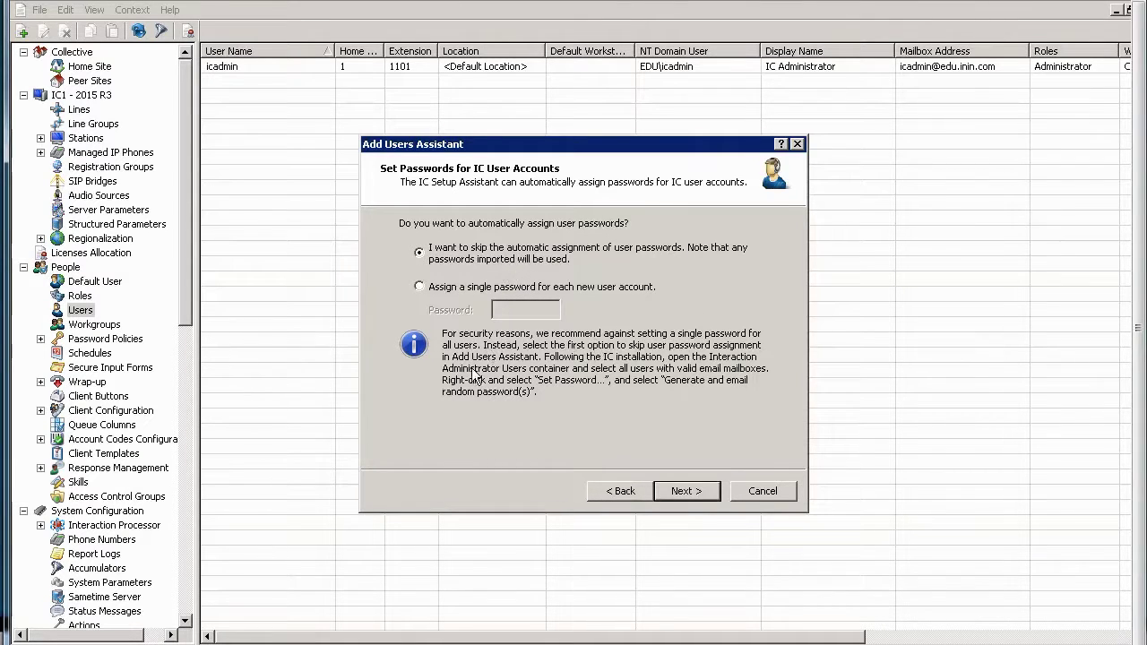
click(683, 492)
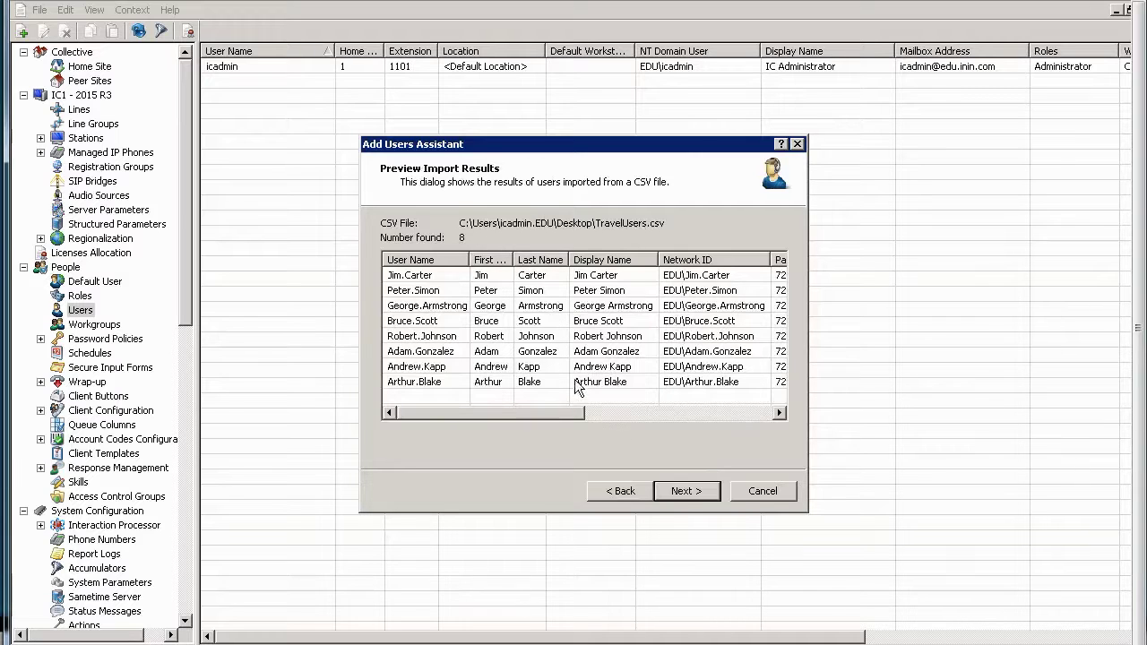
Accept the previewed import results and save the User Worksheet to create the imported user accounts.
click(683, 491)
click(683, 491)
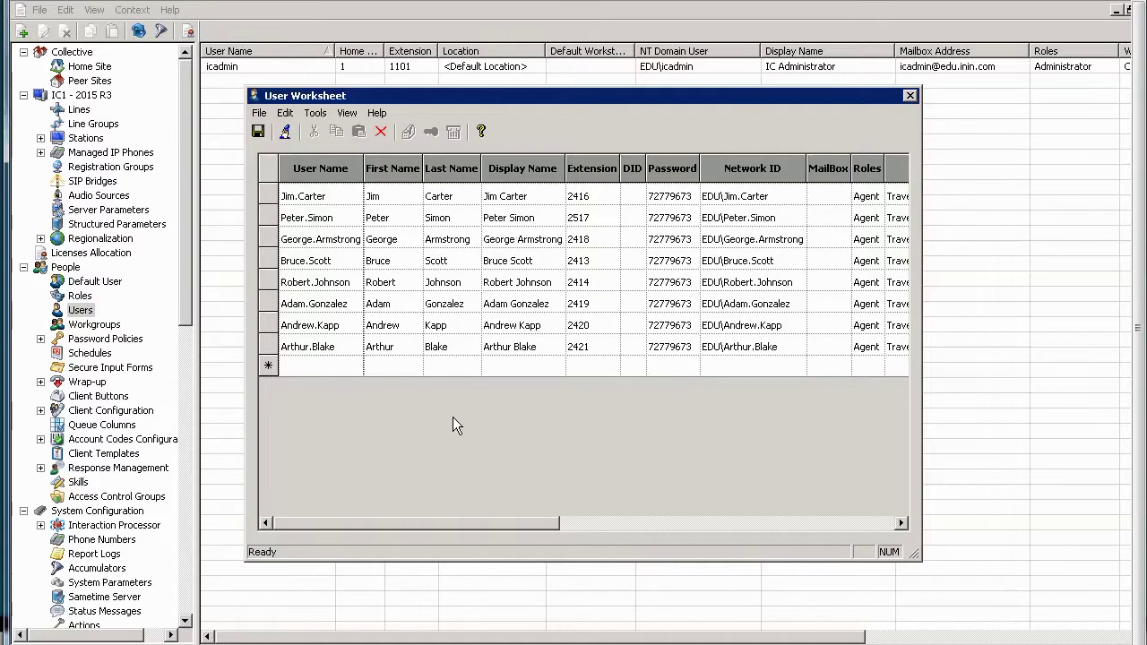
click(289, 365)
click(258, 132)
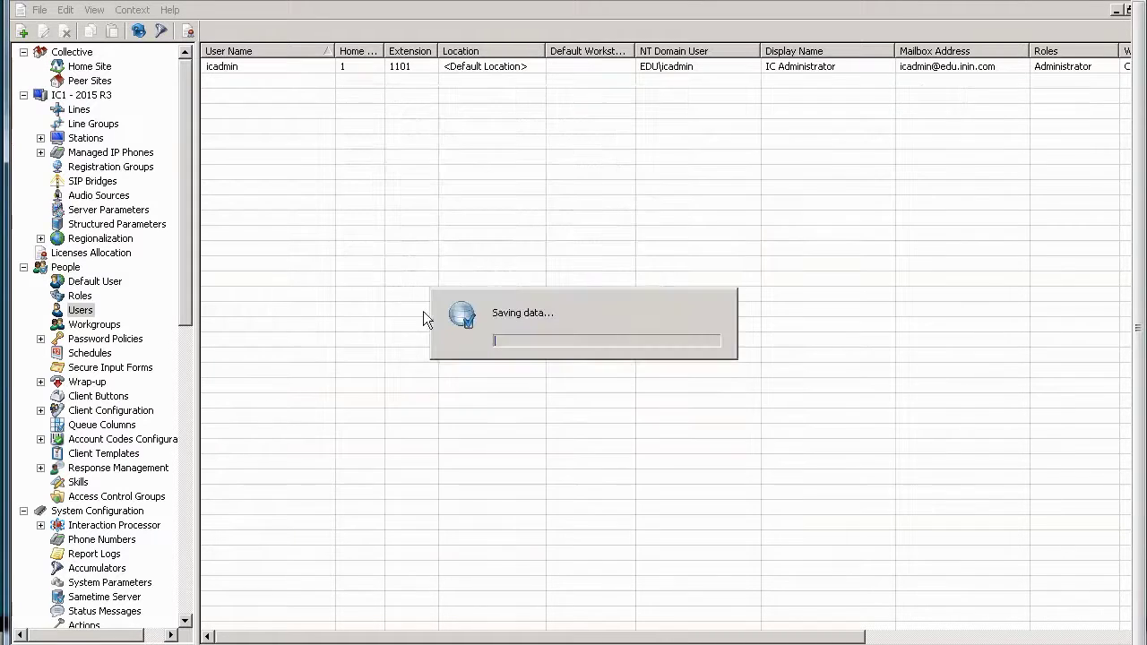